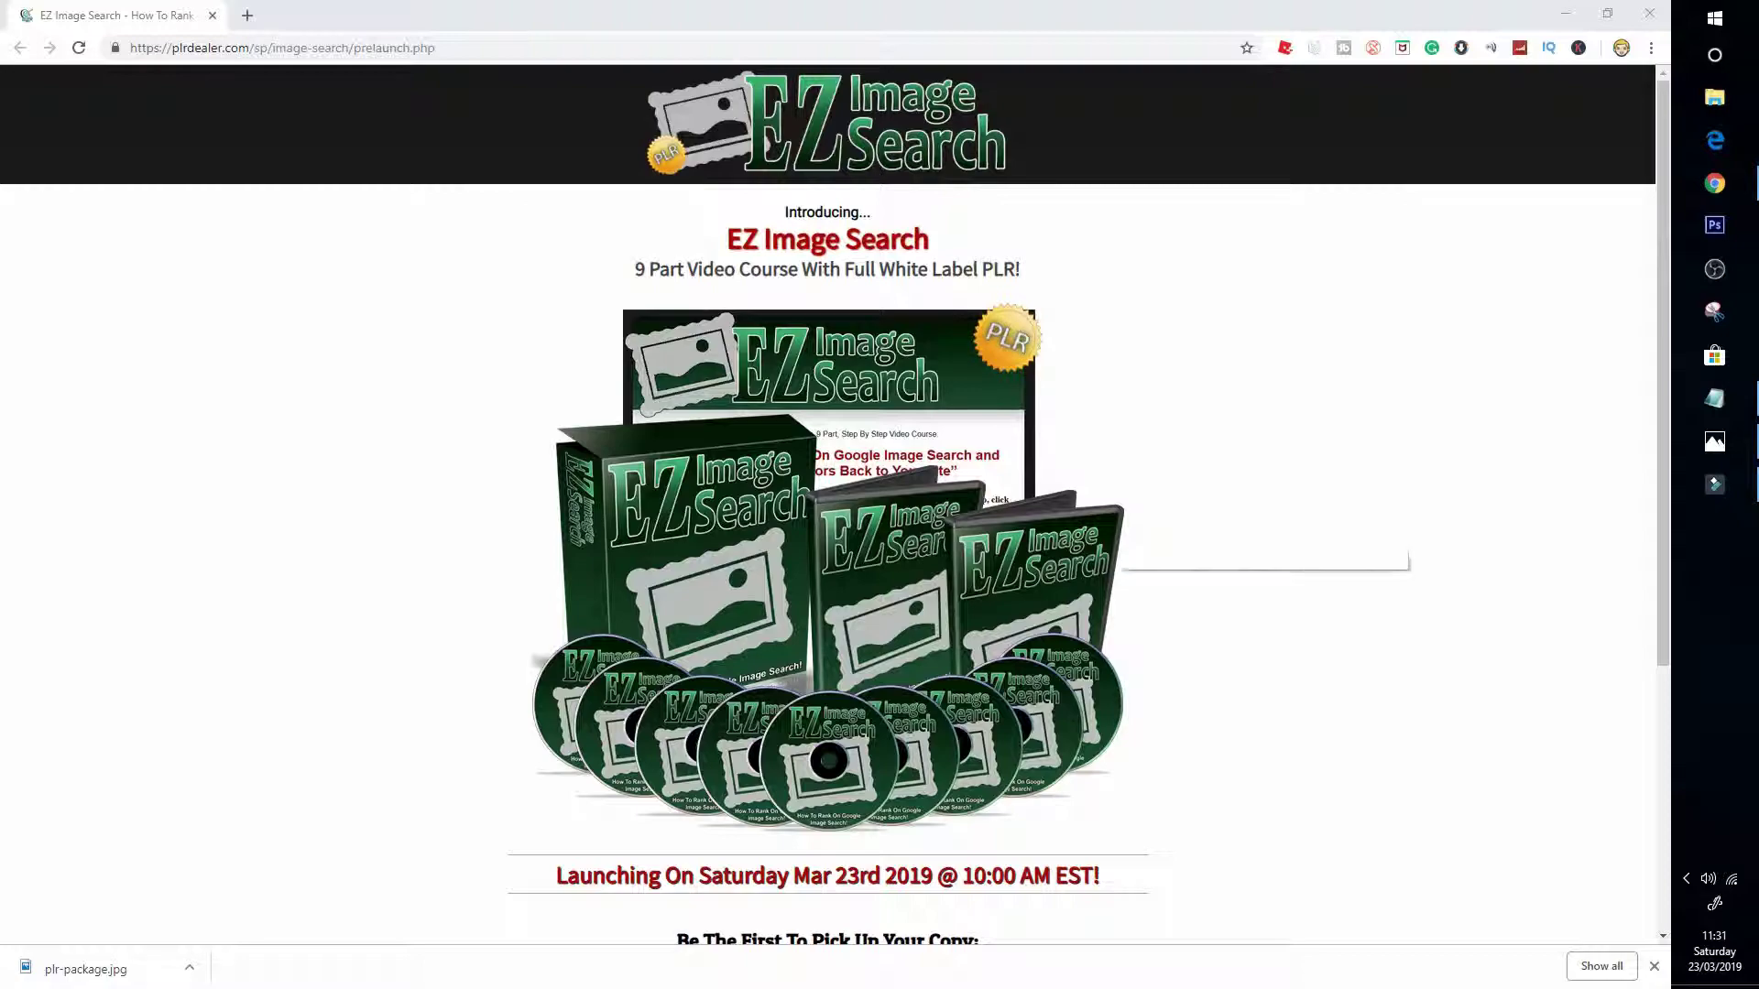
pyautogui.scroll(-5, 1237, 563)
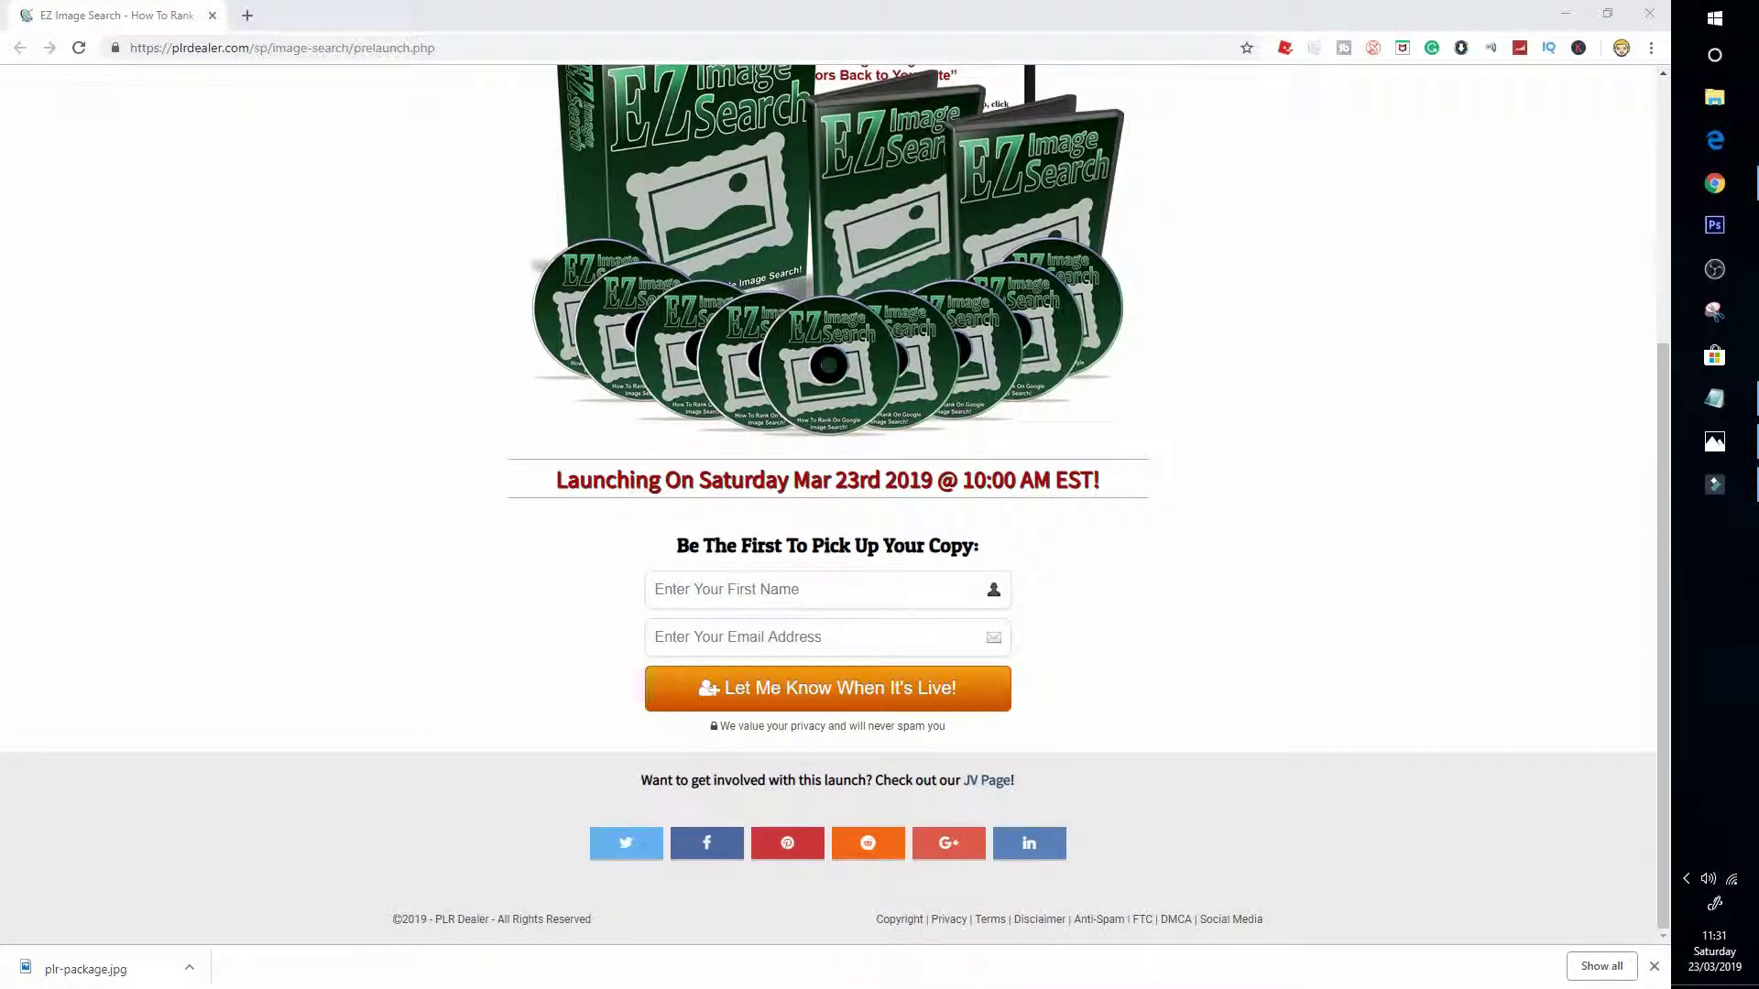
pyautogui.scroll(5, 1237, 549)
pyautogui.scroll(-3, 1237, 550)
pyautogui.scroll(3, 1236, 550)
pyautogui.scroll(-4, 1238, 549)
pyautogui.scroll(5, 1237, 549)
pyautogui.scroll(-4, 1237, 550)
pyautogui.scroll(5, 1237, 551)
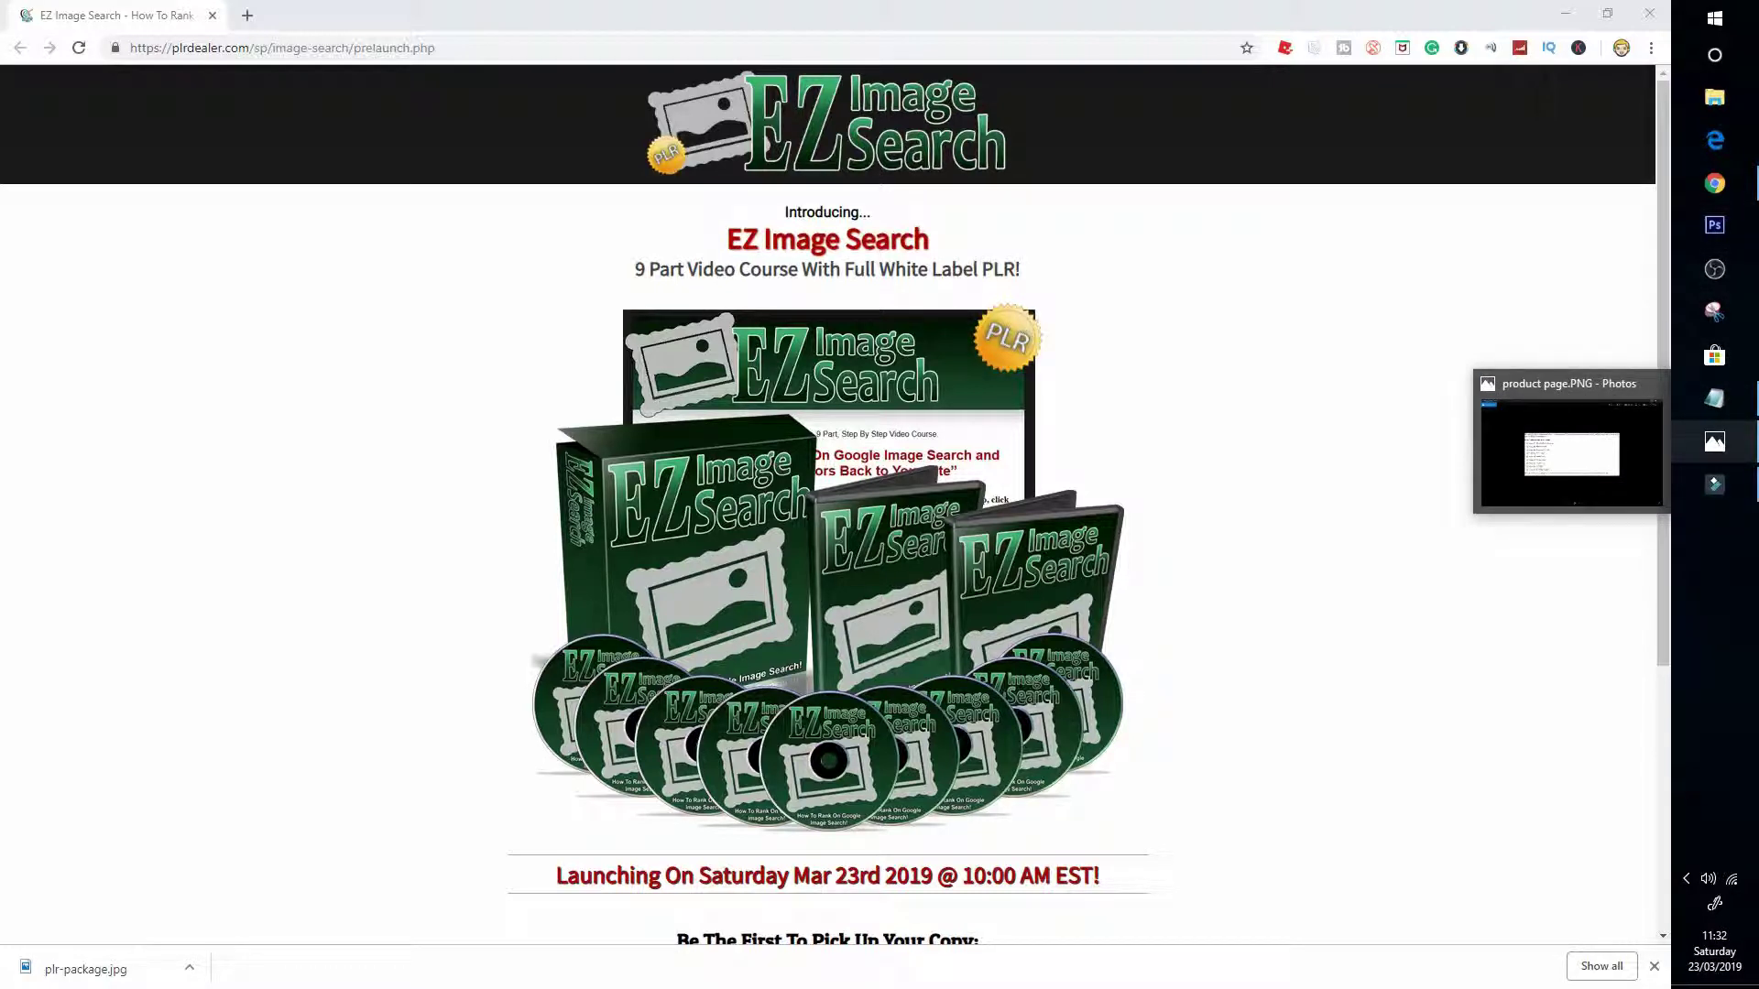
pyautogui.click(1713, 442)
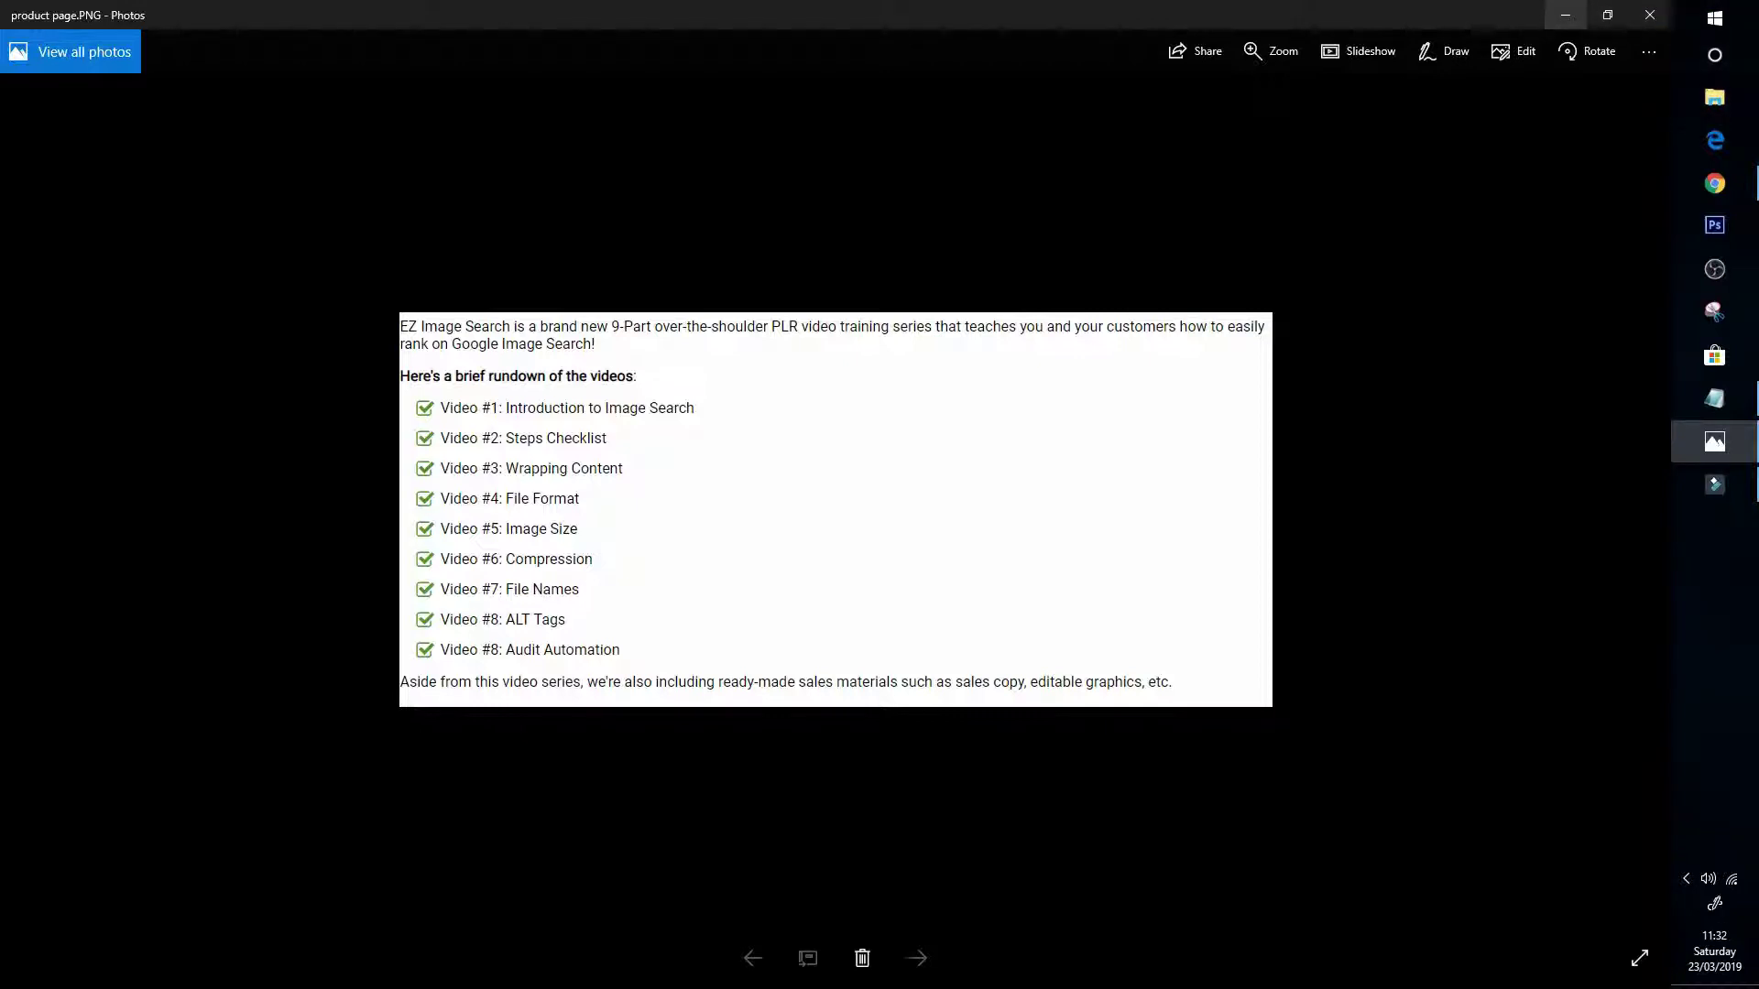
# Step: Hide the course video screenshot, briefly bring it back, then hide it to view the sales page
pyautogui.click(1565, 14)
pyautogui.scroll(-5, 825, 550)
pyautogui.scroll(-3, 824, 550)
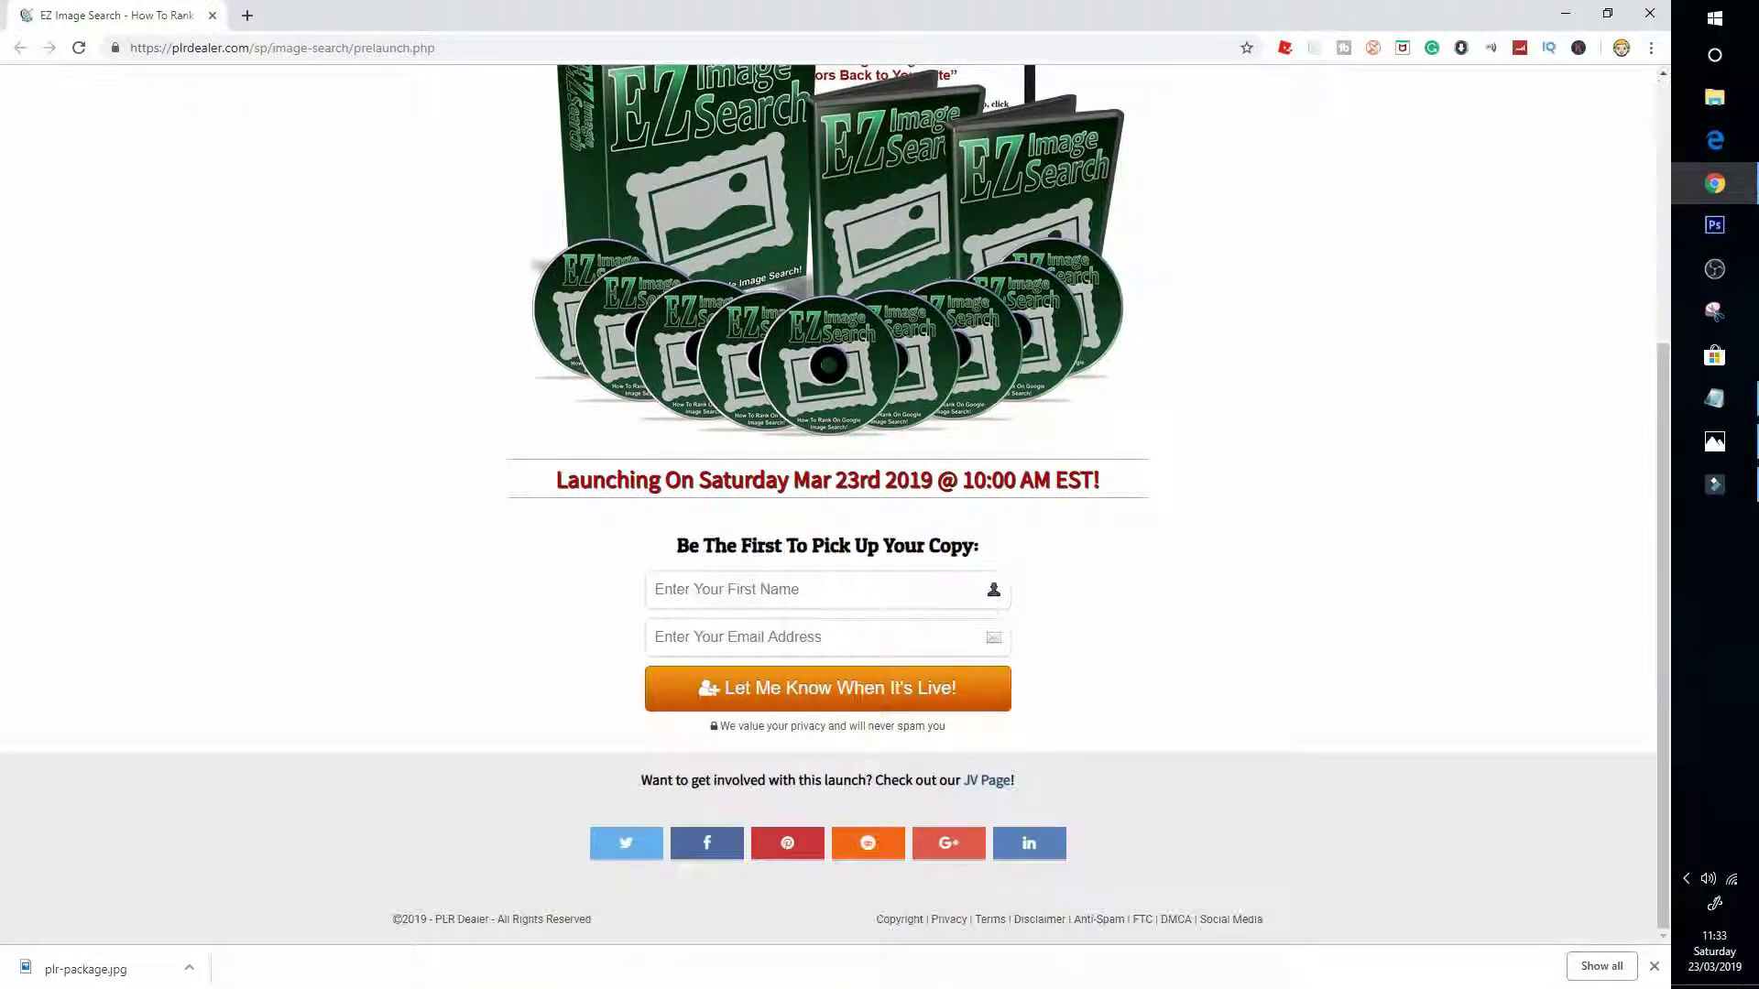
pyautogui.scroll(4, 825, 550)
pyautogui.scroll(-4, 825, 551)
pyautogui.scroll(3, 824, 549)
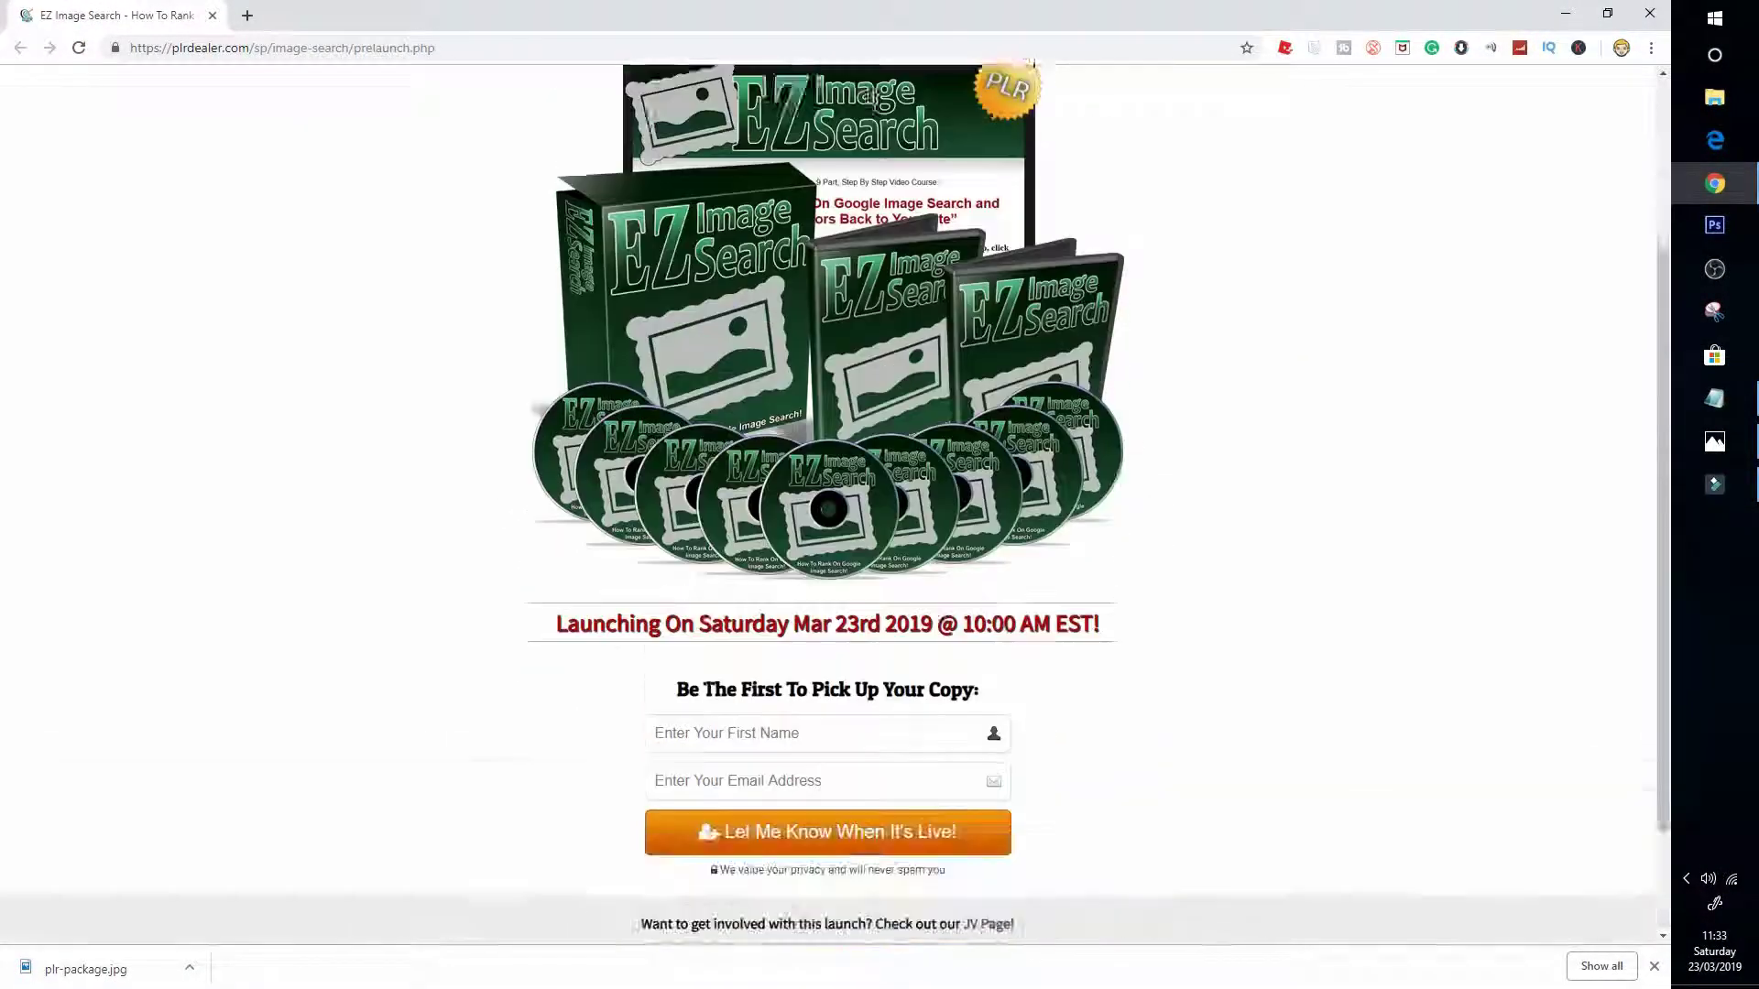
pyautogui.scroll(3, 826, 550)
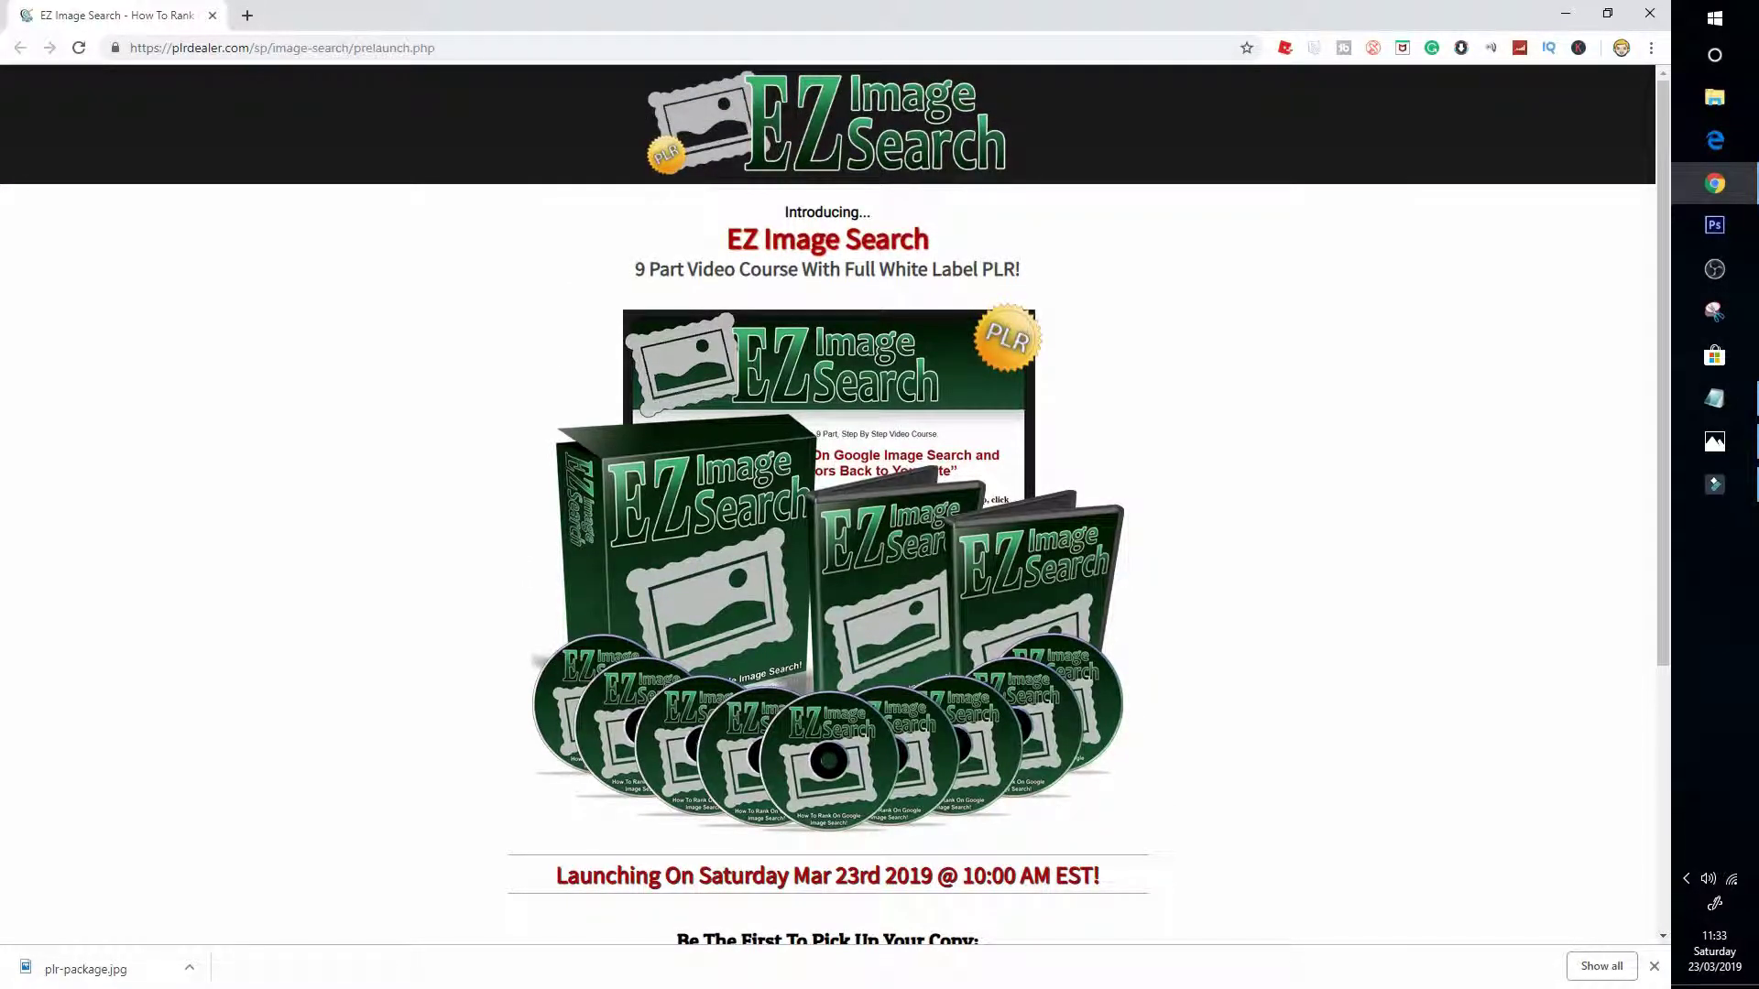
pyautogui.scroll(-5, 824, 550)
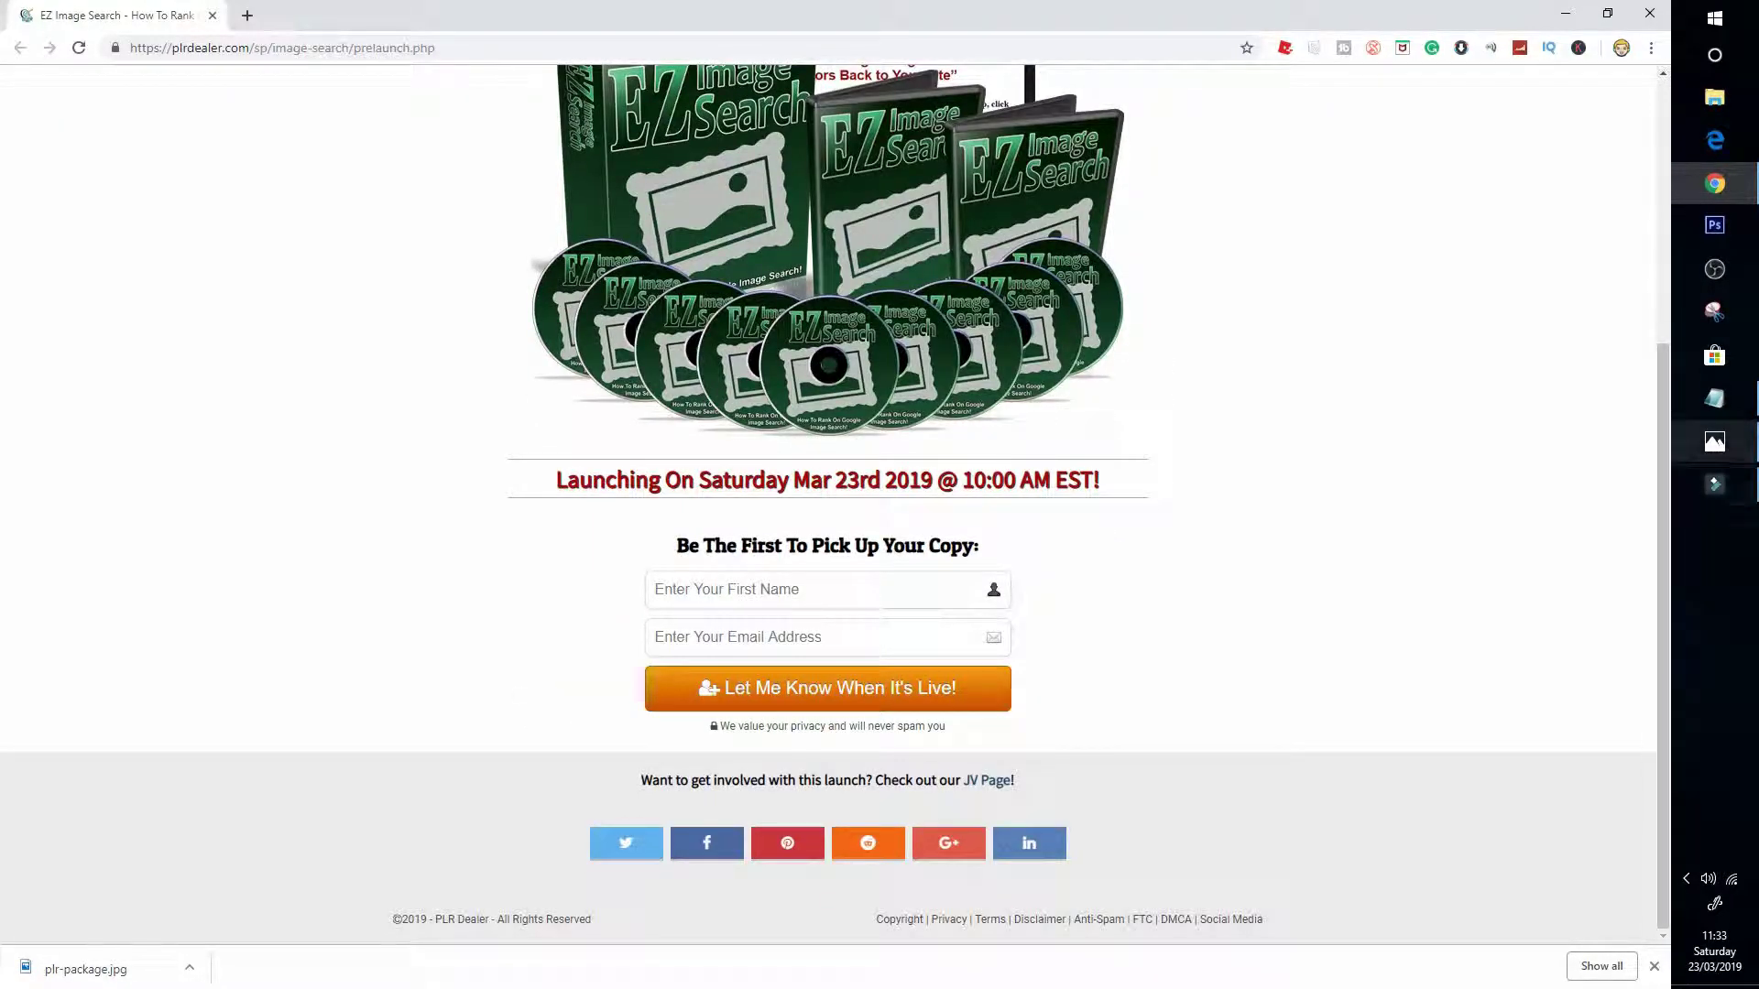
pyautogui.click(1713, 441)
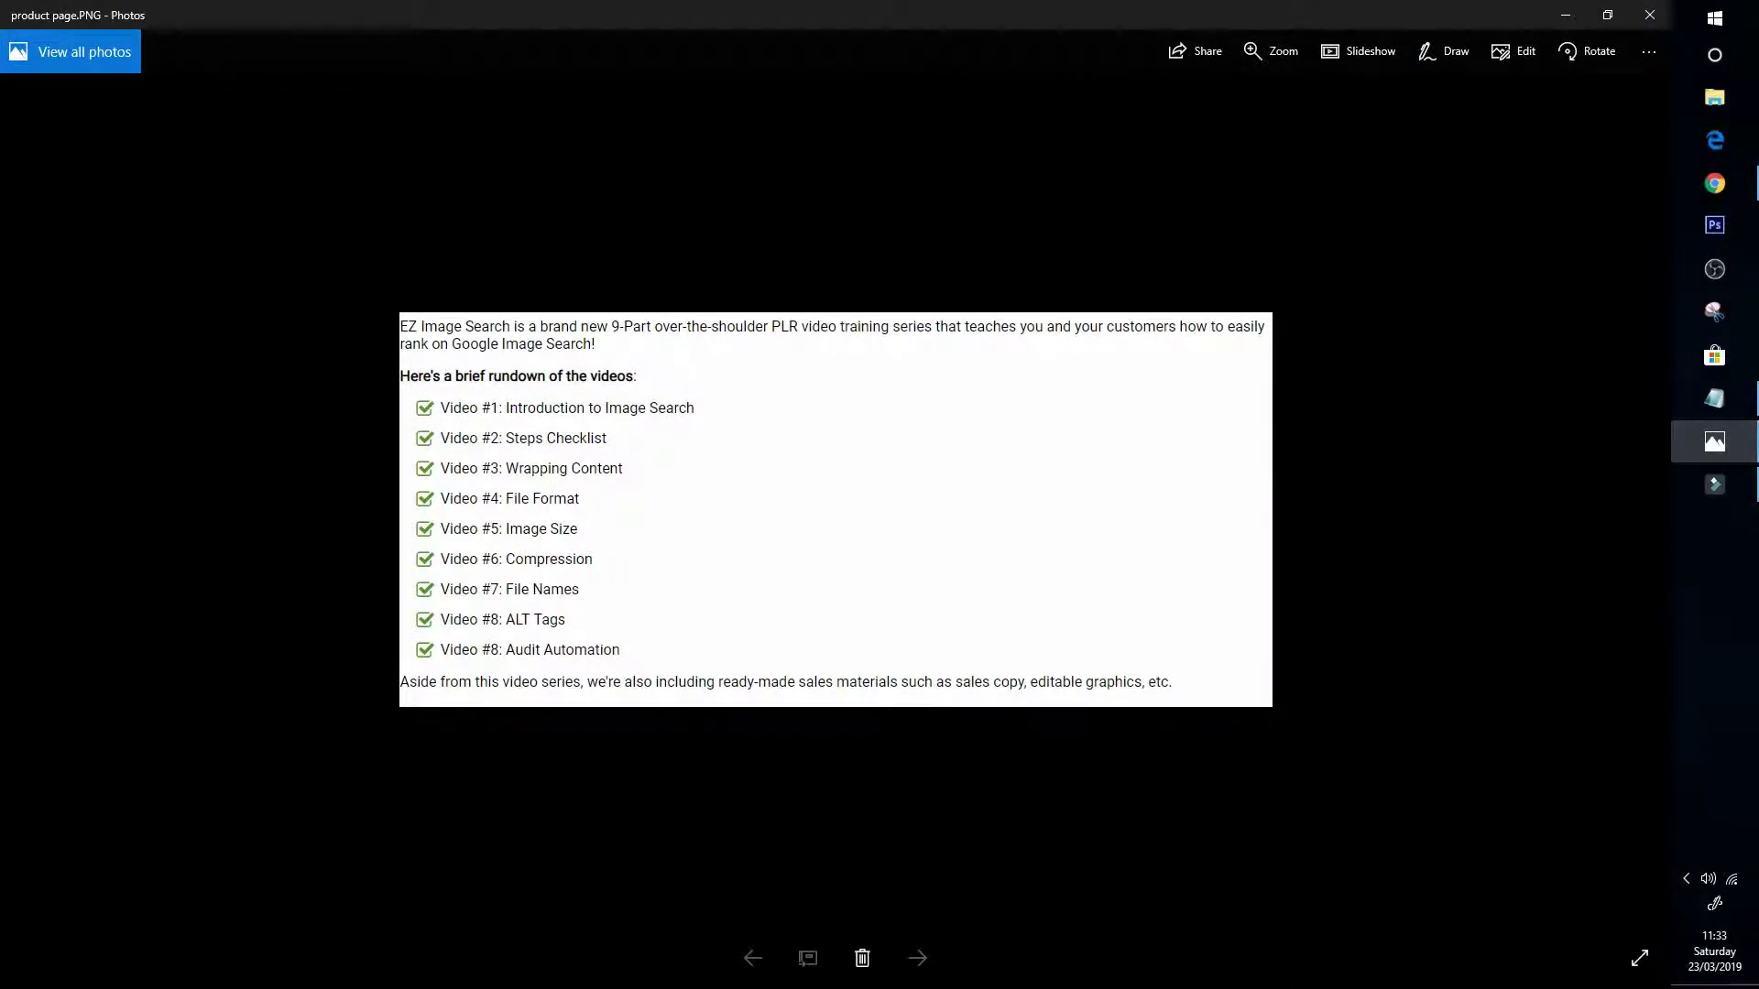
pyautogui.click(1564, 14)
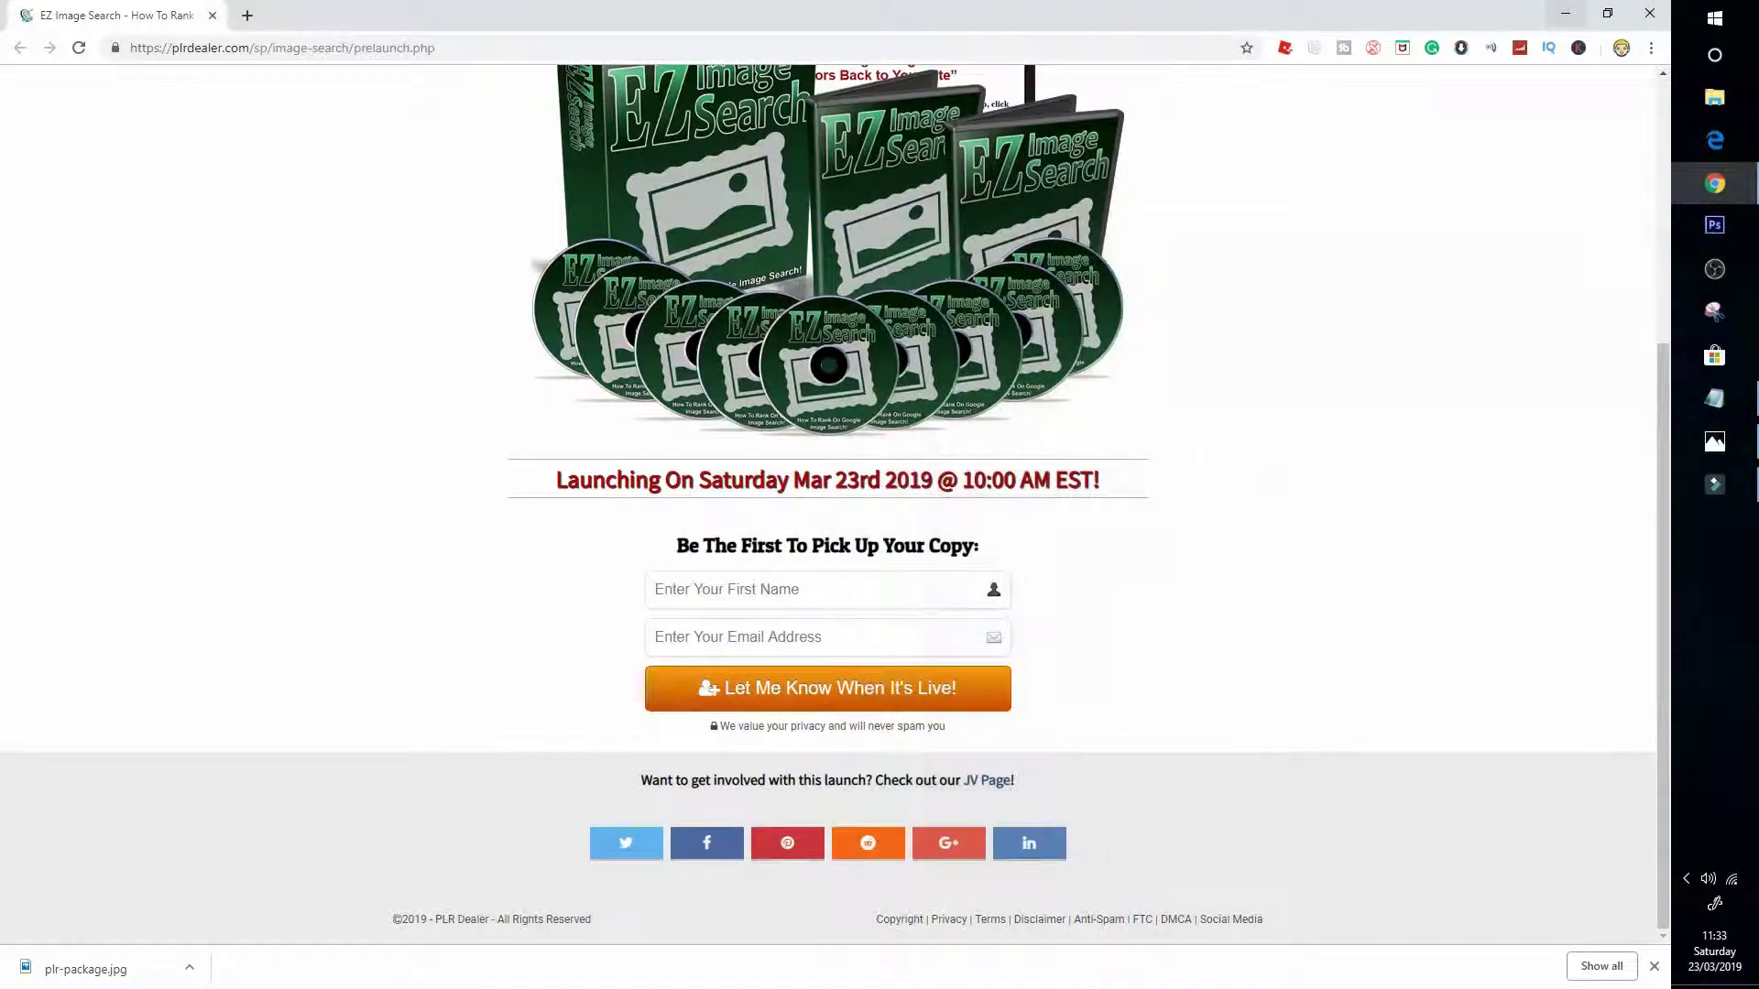
pyautogui.scroll(2, 1274, 388)
pyautogui.scroll(5, 1273, 389)
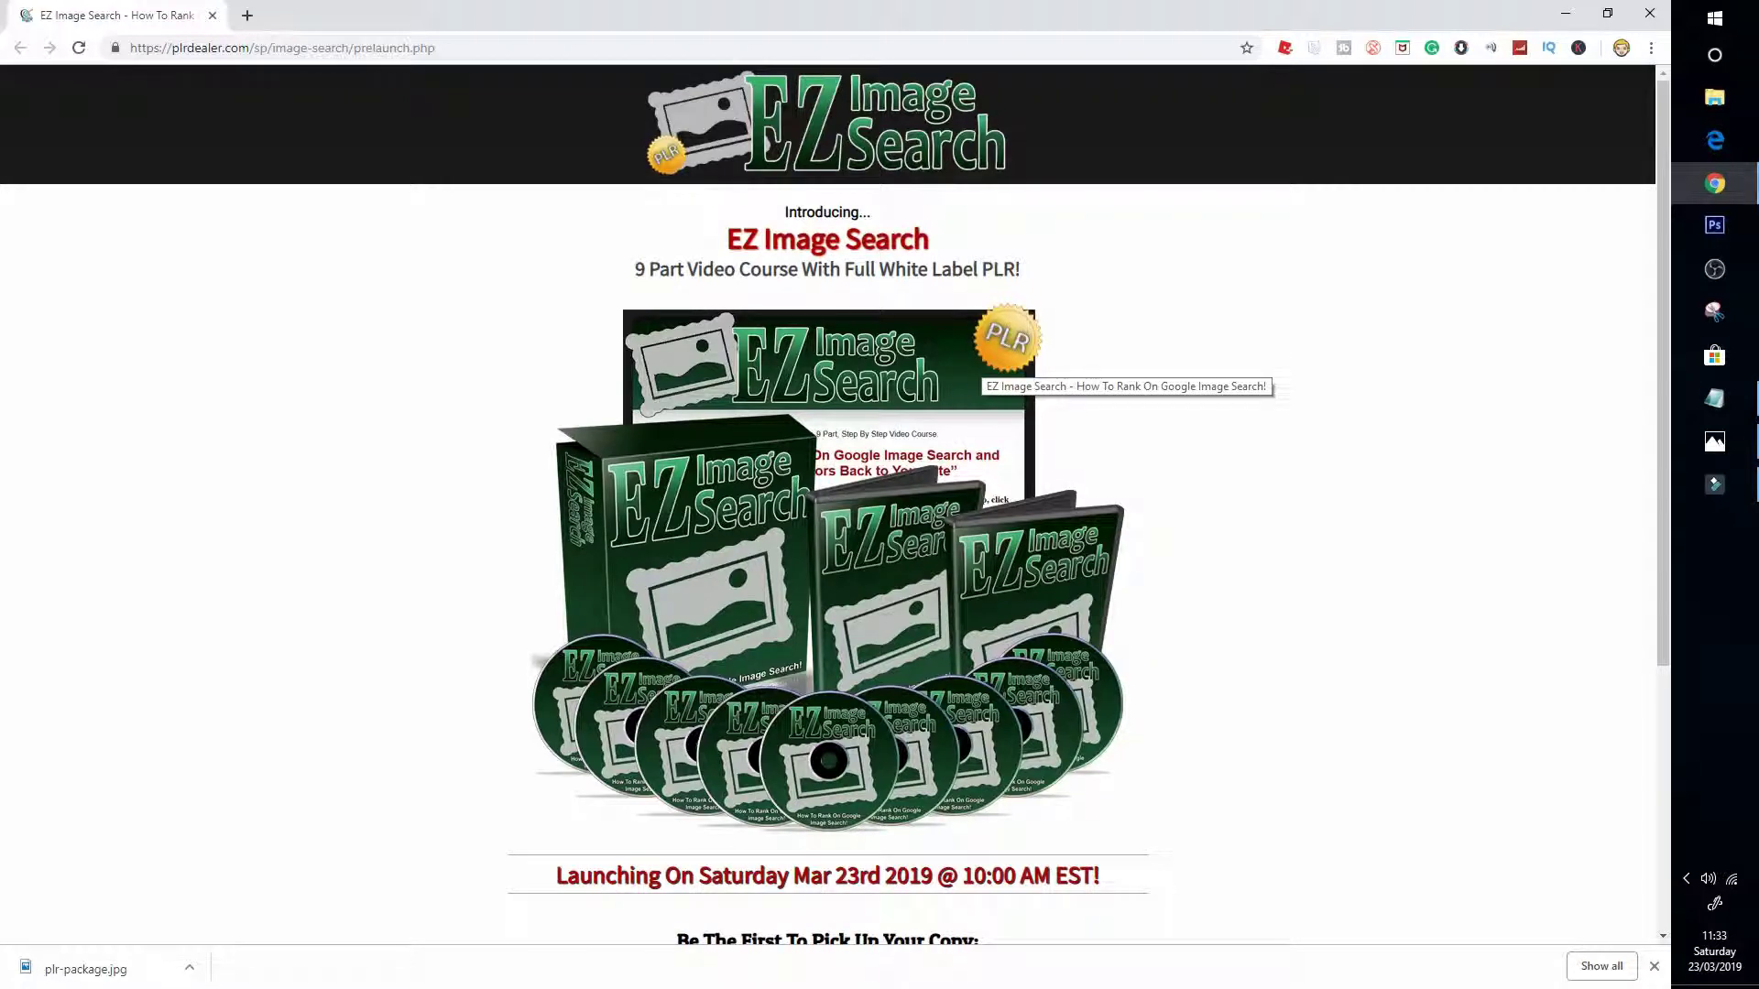
pyautogui.scroll(-3, 1274, 387)
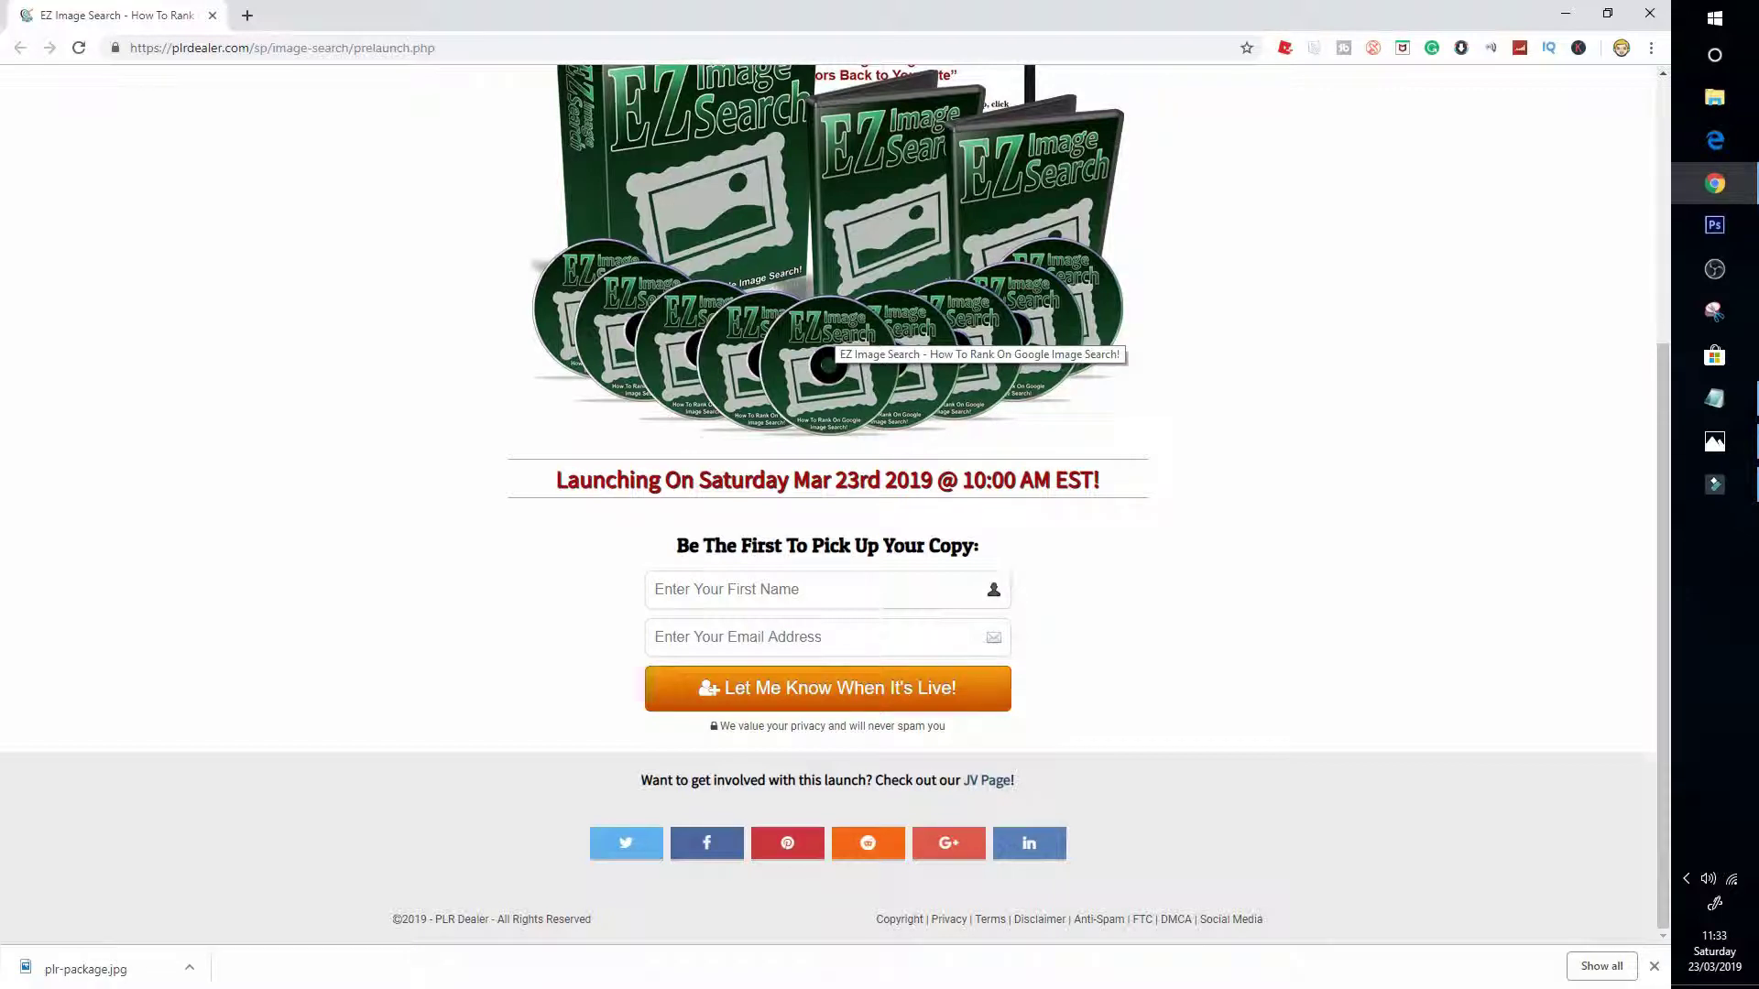
pyautogui.scroll(1, 722, 897)
pyautogui.scroll(-1, 722, 896)
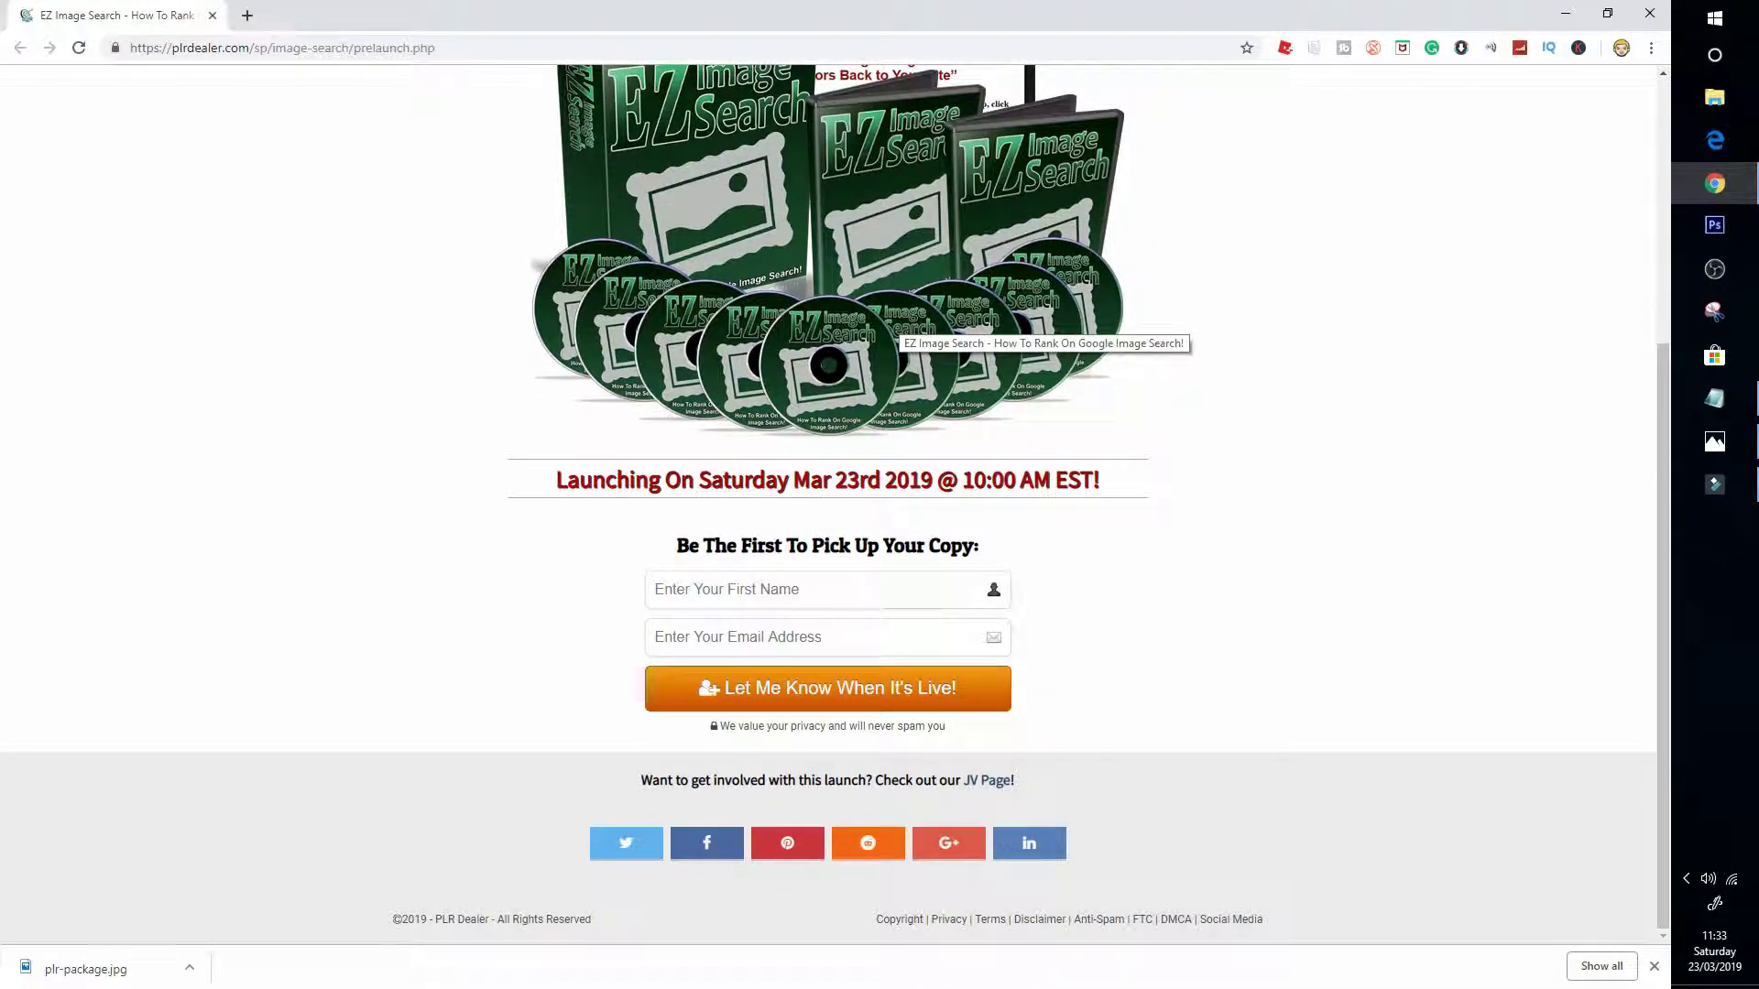
pyautogui.scroll(2, 893, 343)
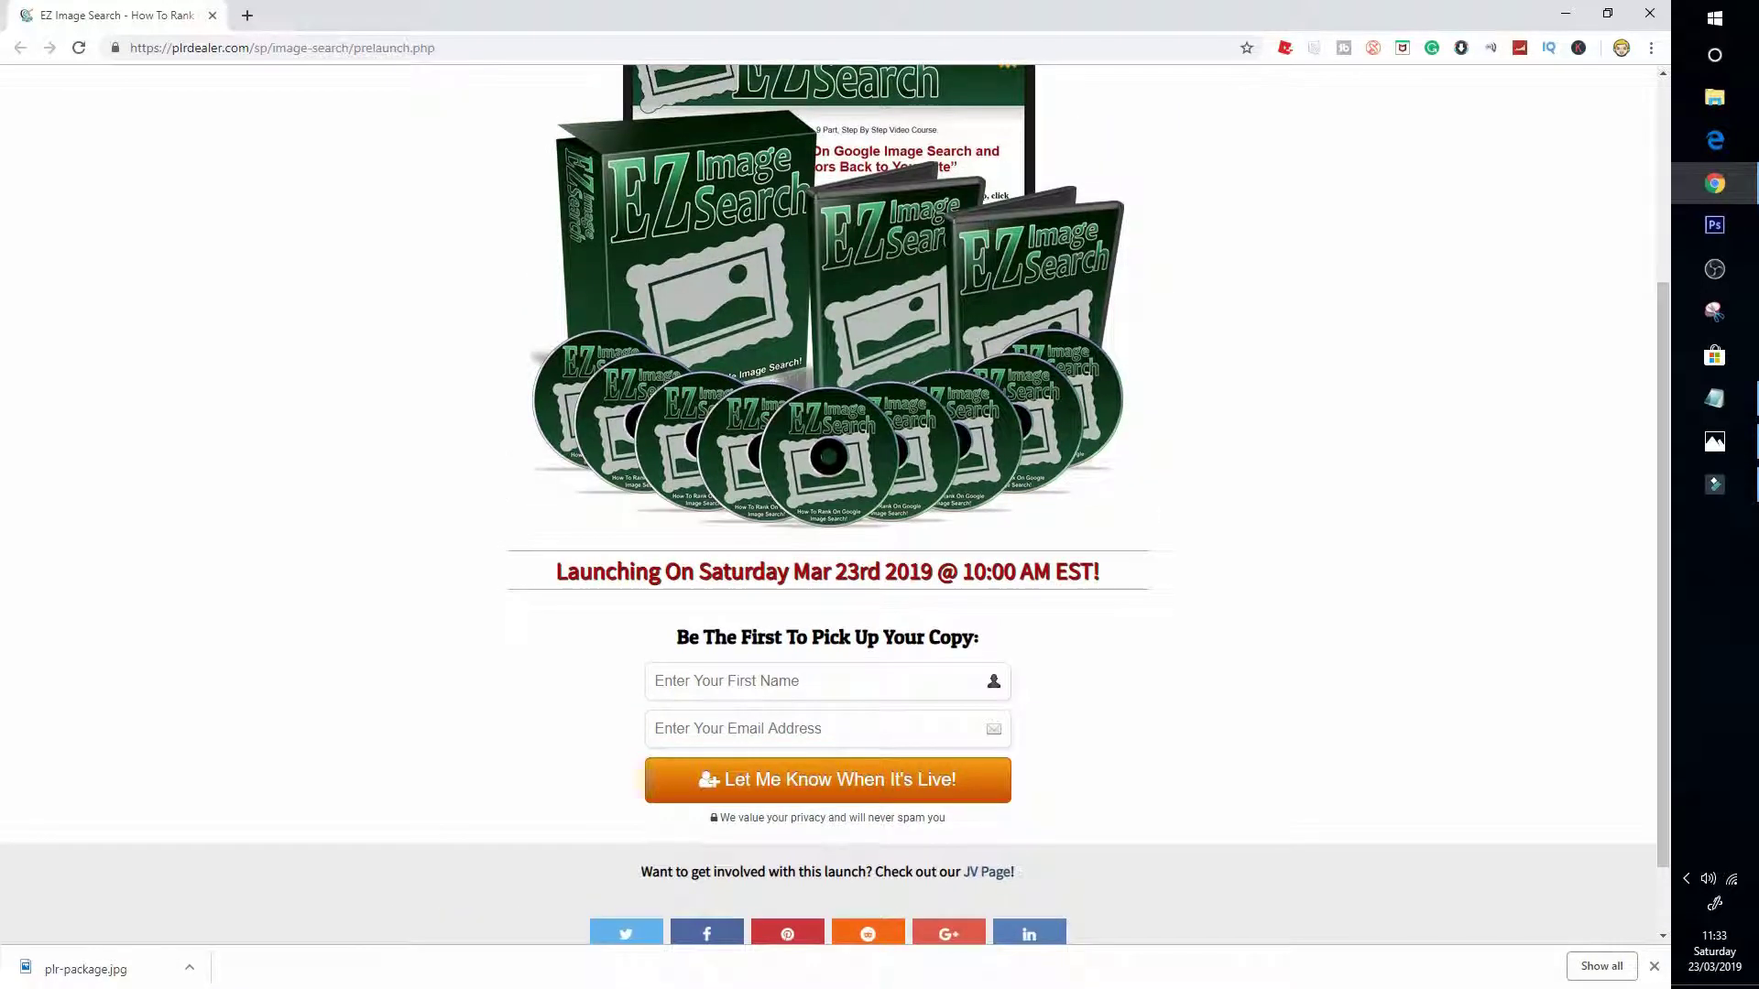